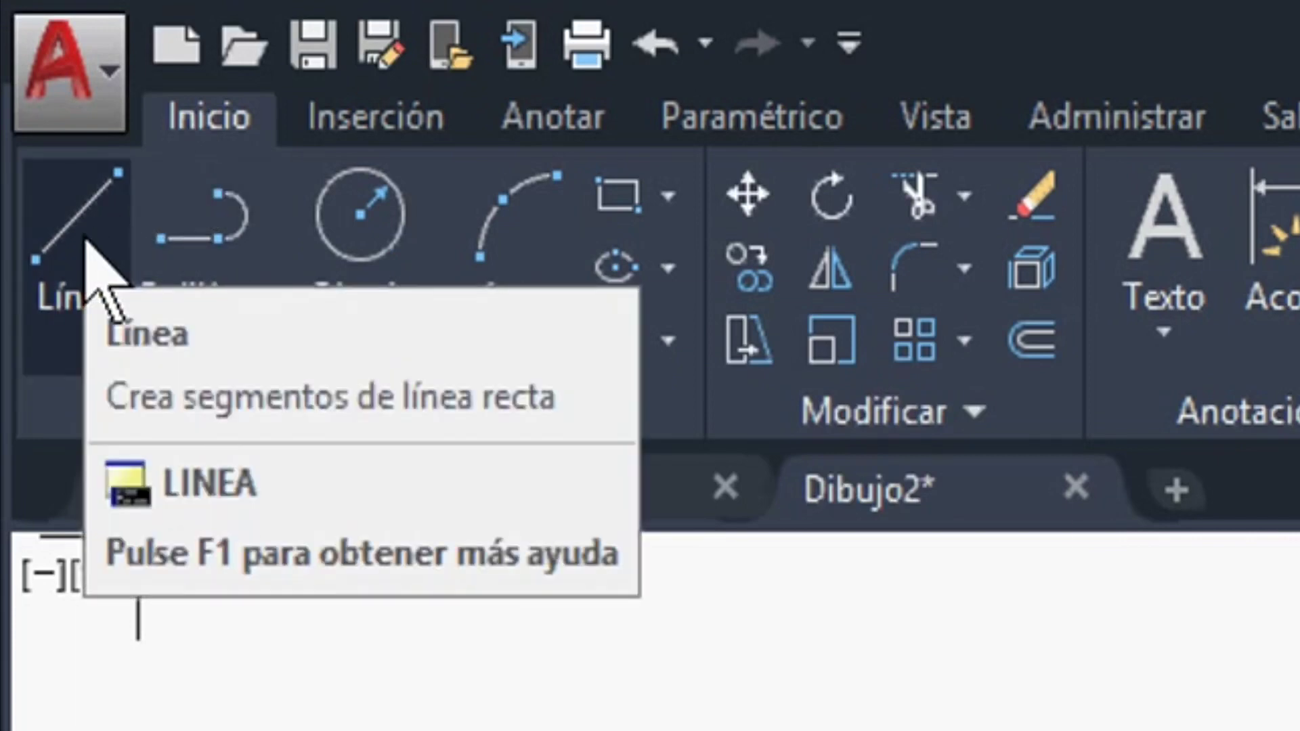
Step: Draw a line using 'tan' snaps from the large circle's top to the small circle's top
left_click(85, 238)
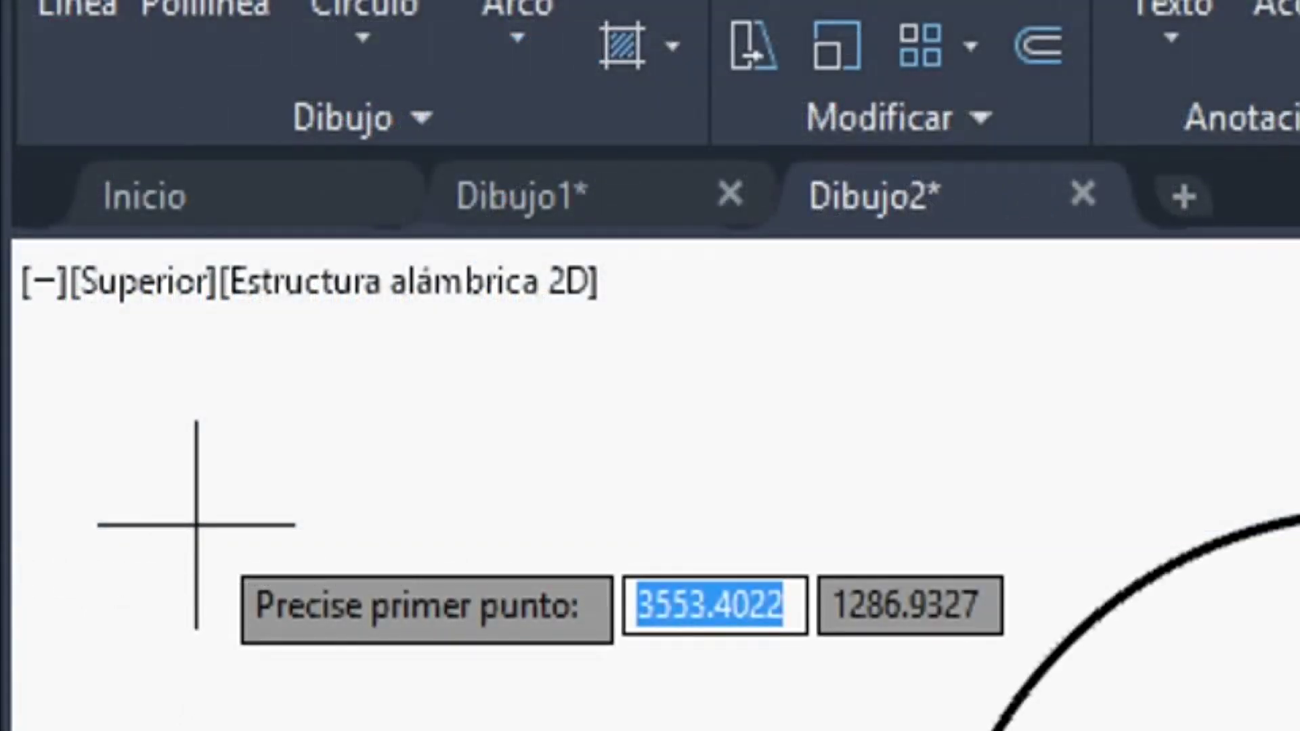
type("tan")
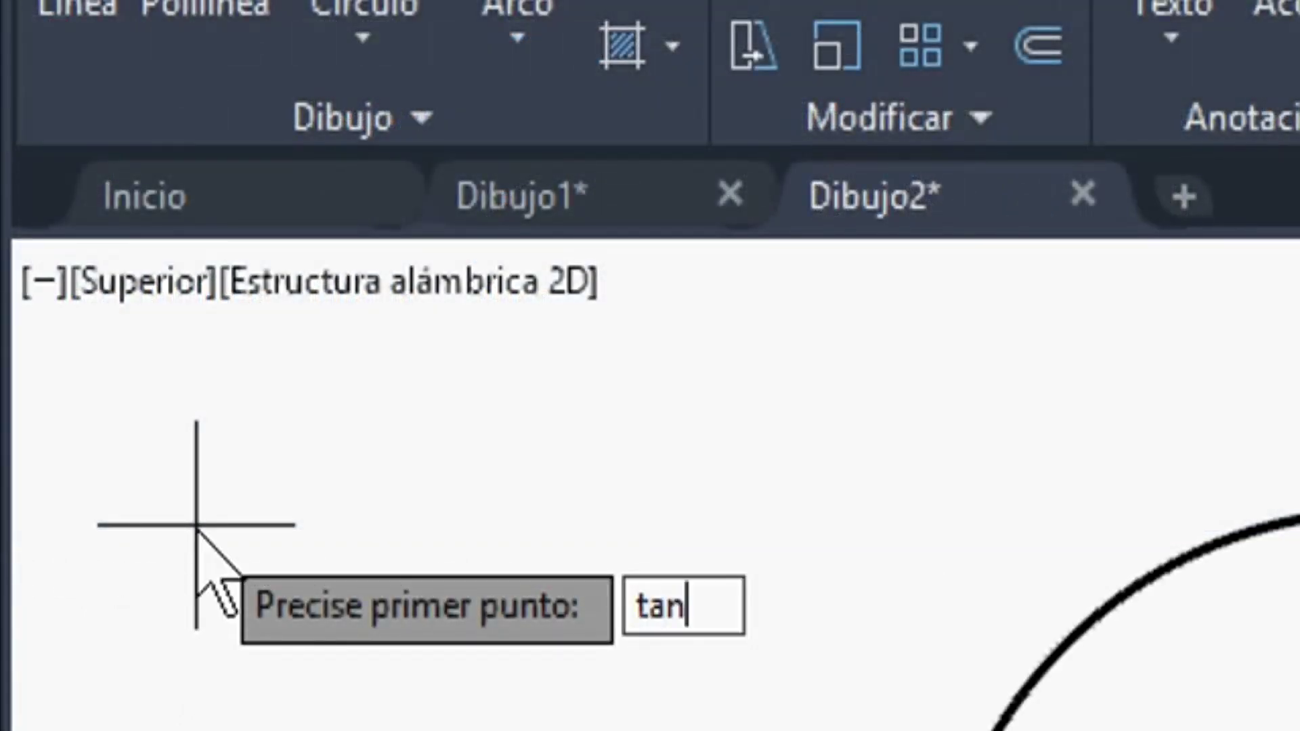
key("Return")
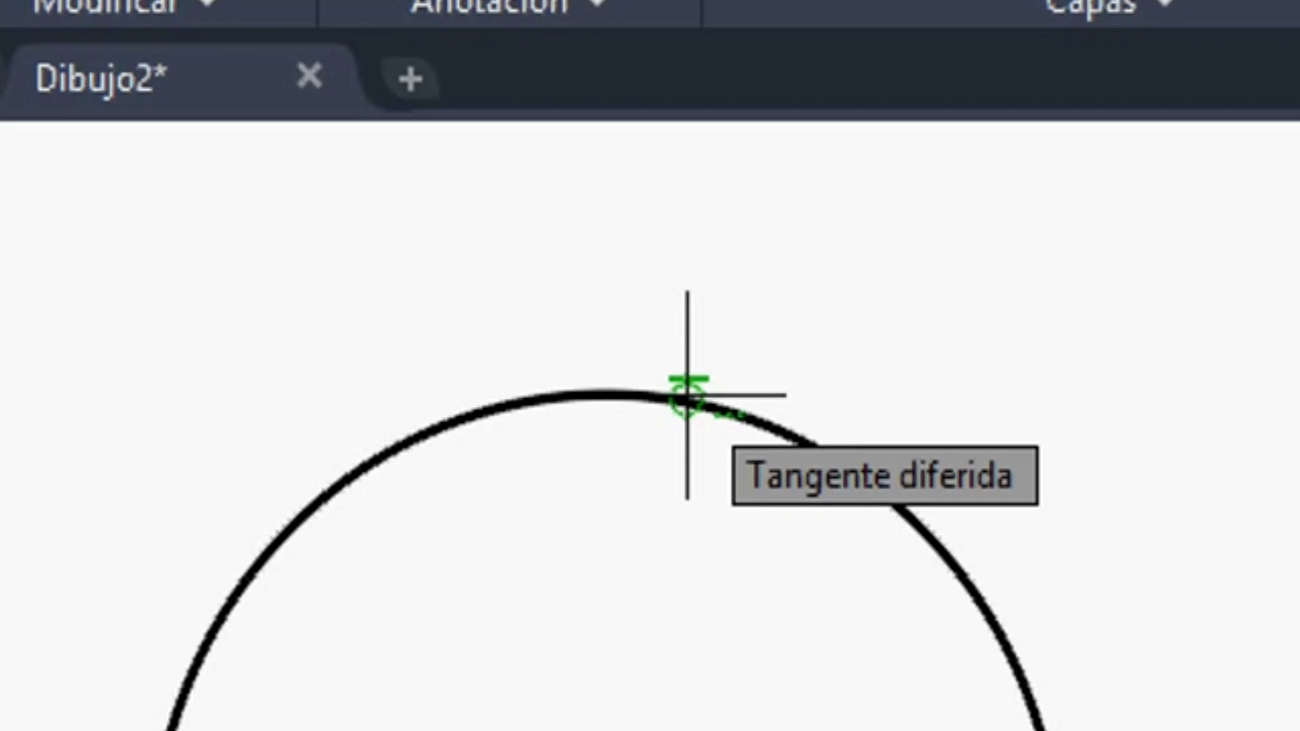
left_click(687, 397)
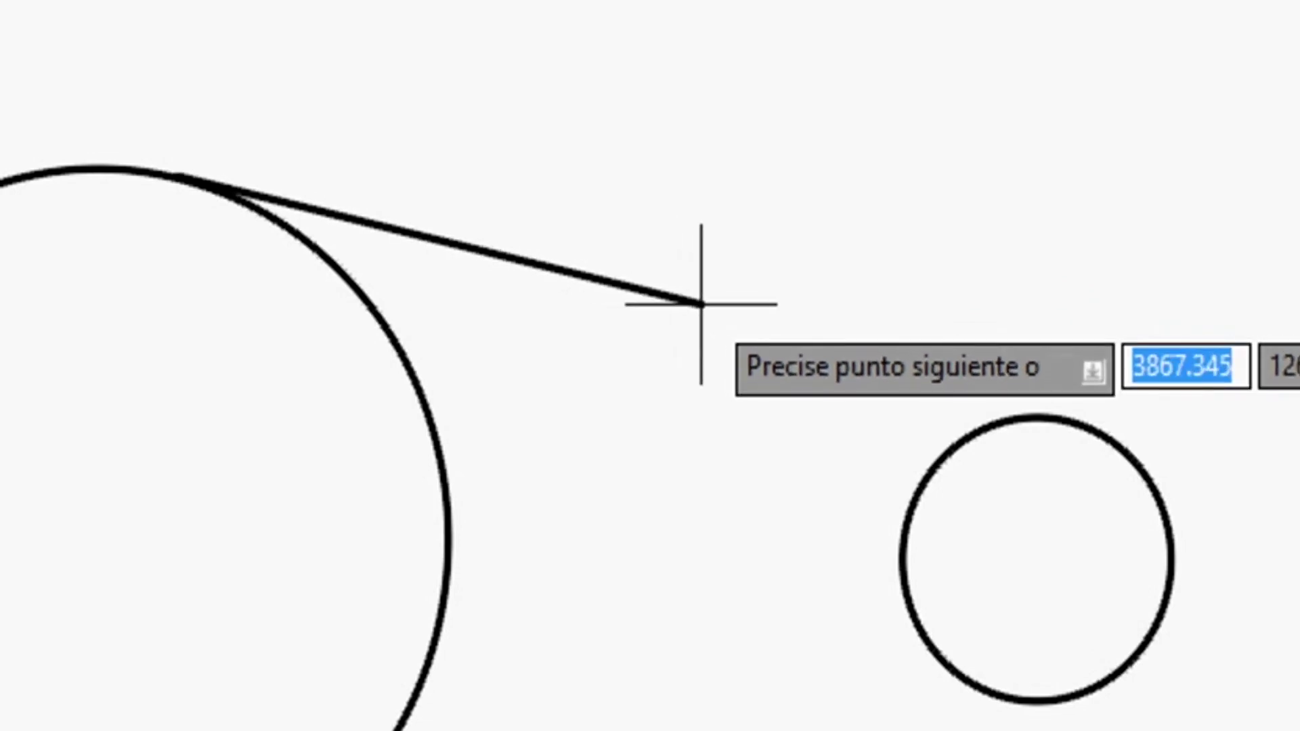
type("tan")
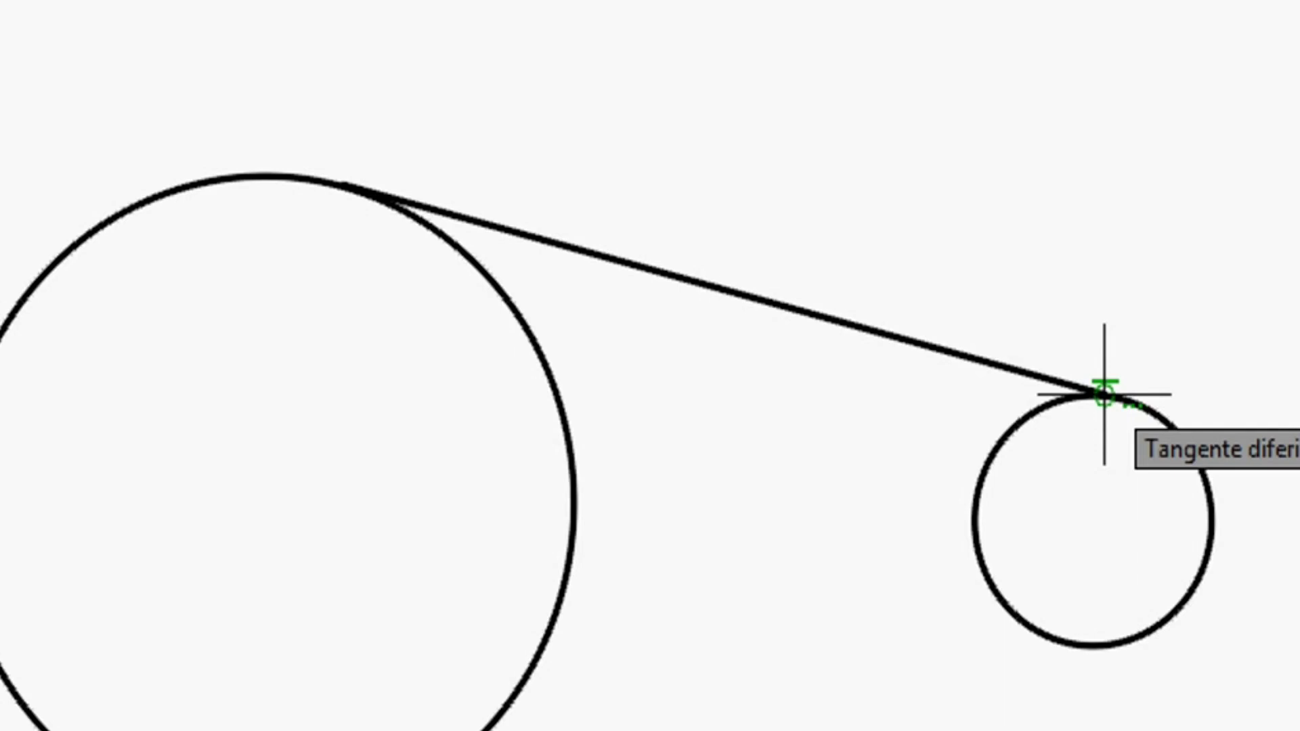
left_click(1104, 394)
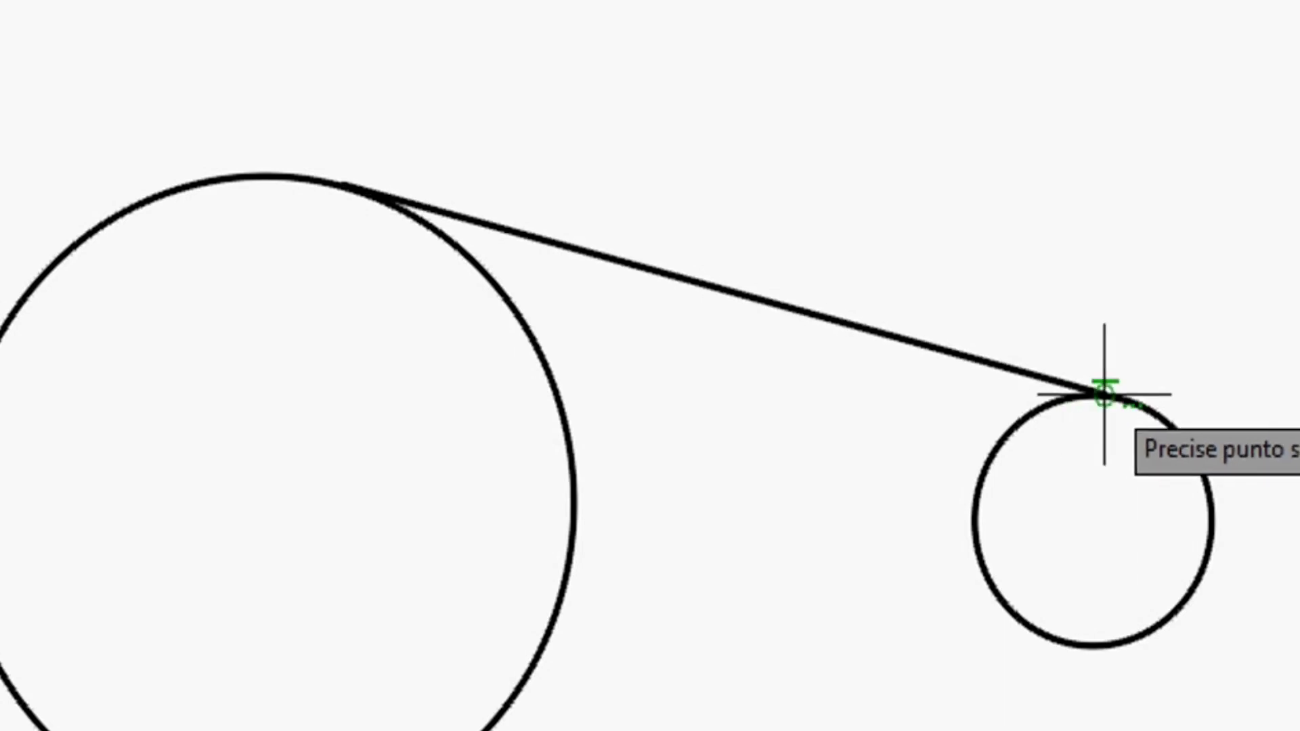
left_click(1104, 393)
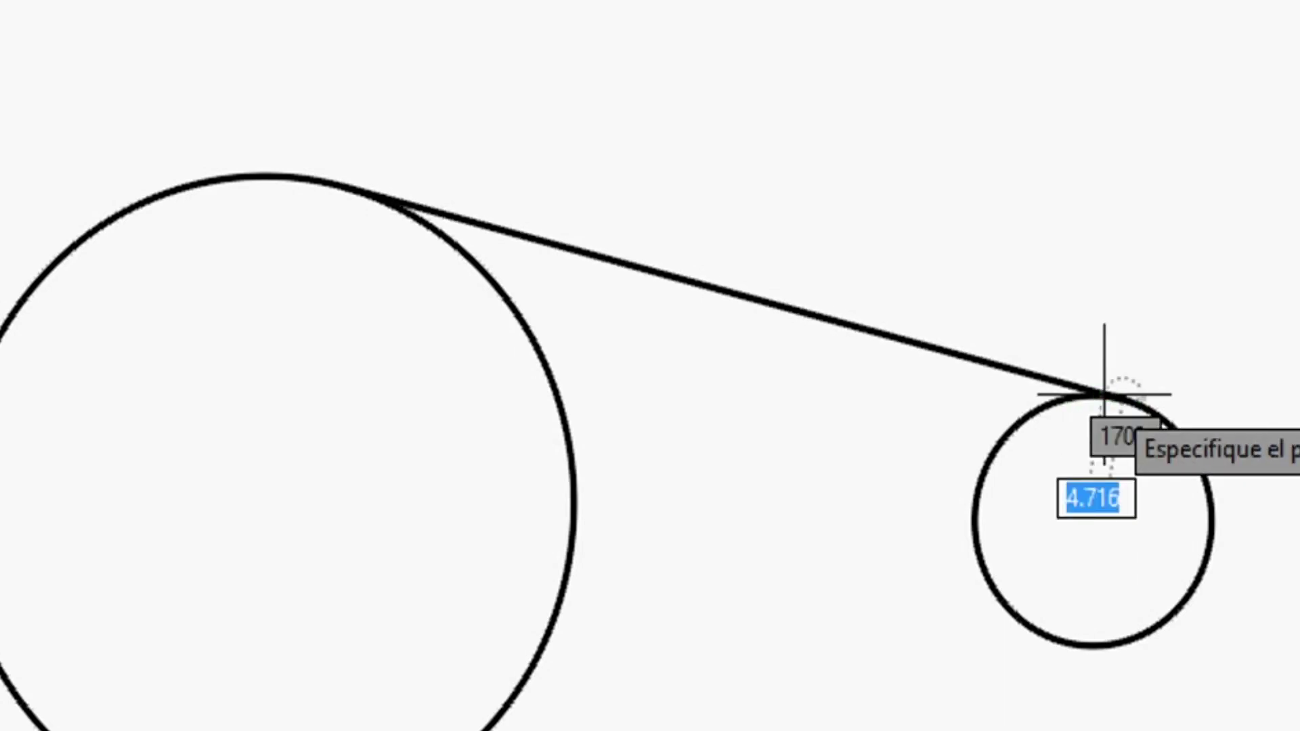
right_click(1077, 568)
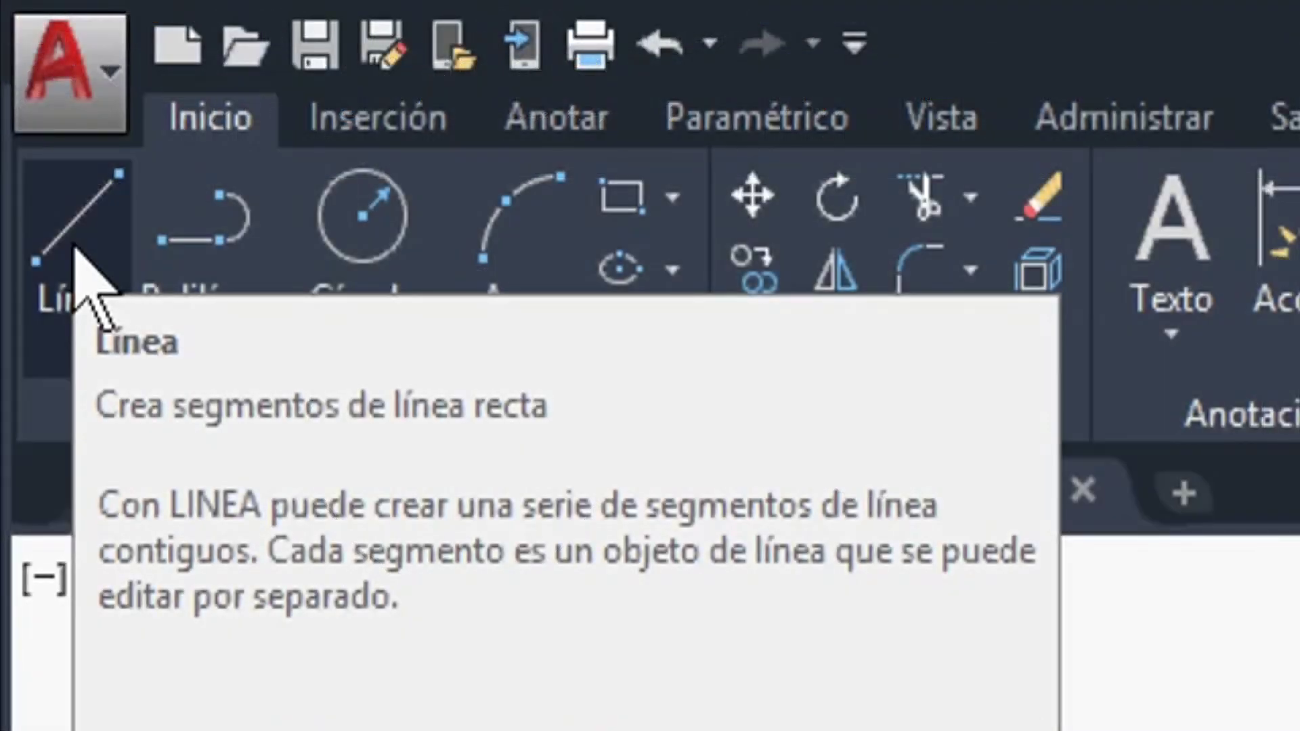
Step: Draw a line using 'tan' snaps from the large circle's top to the small circle's bottom
left_click(75, 249)
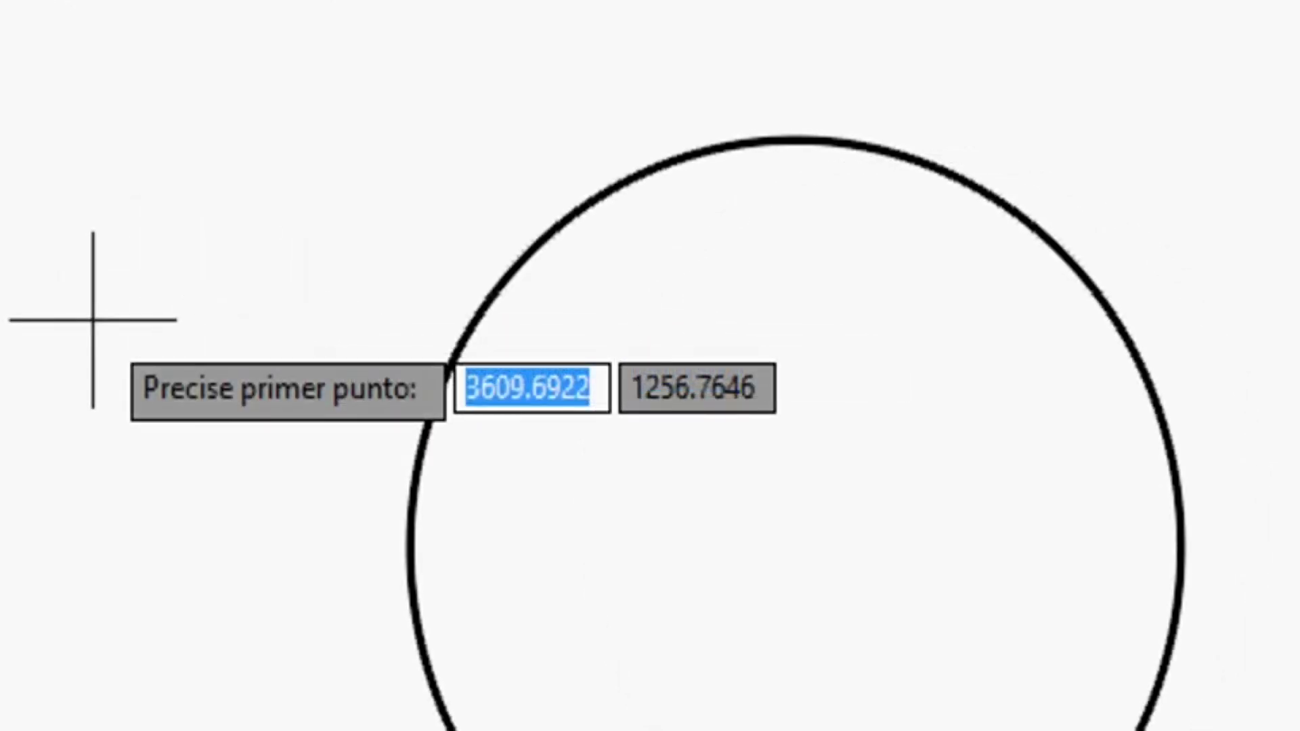
type("ta")
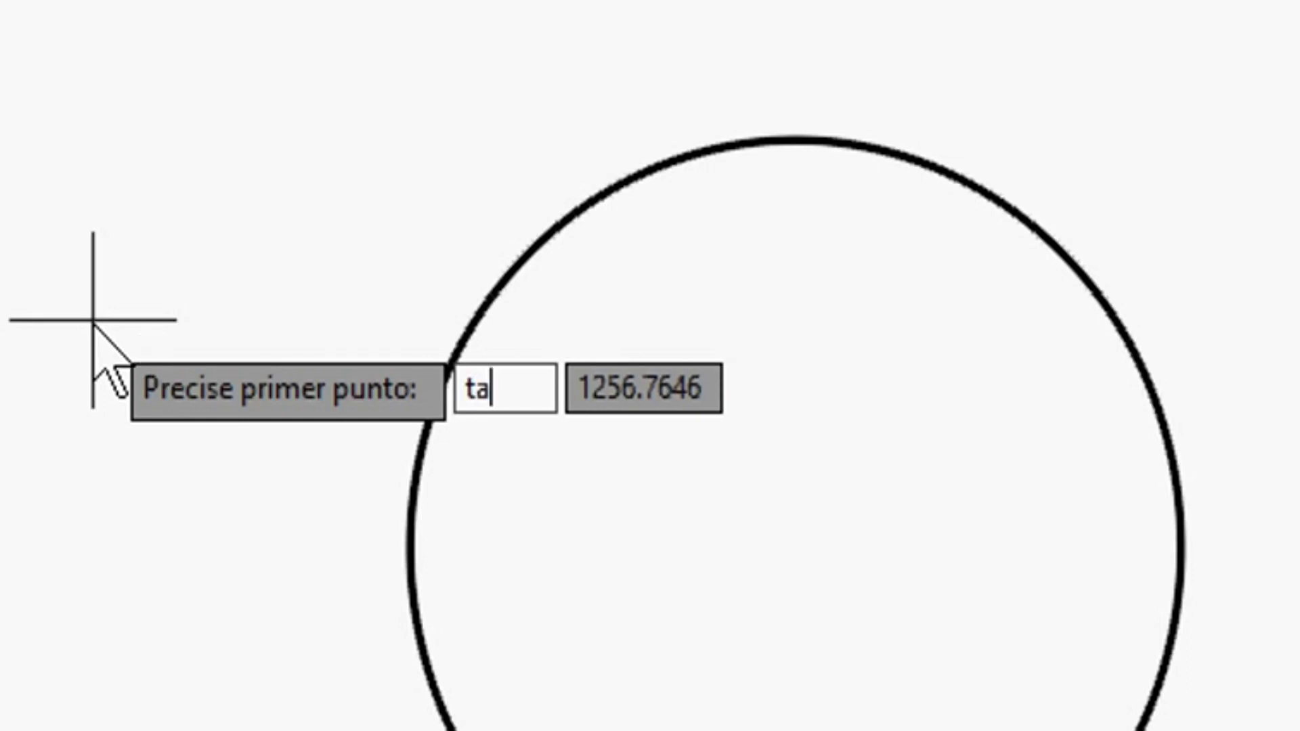
type("n")
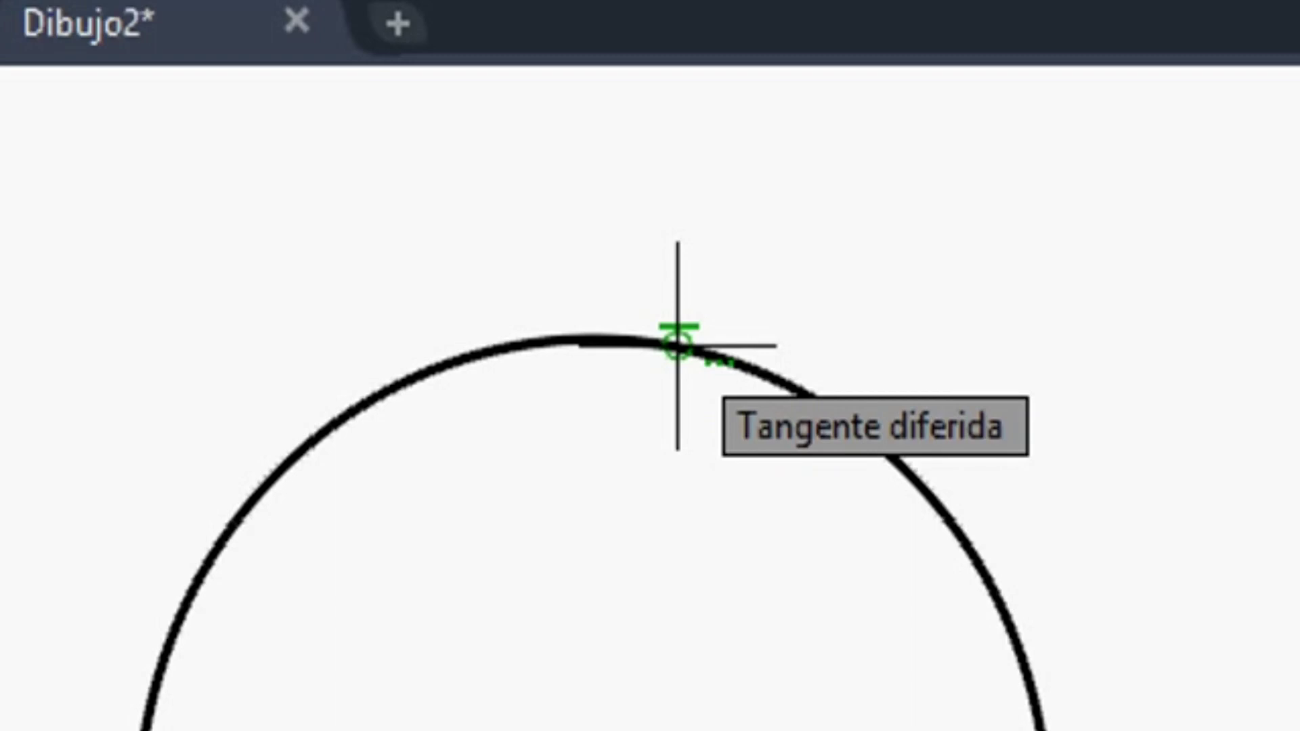
left_click(678, 346)
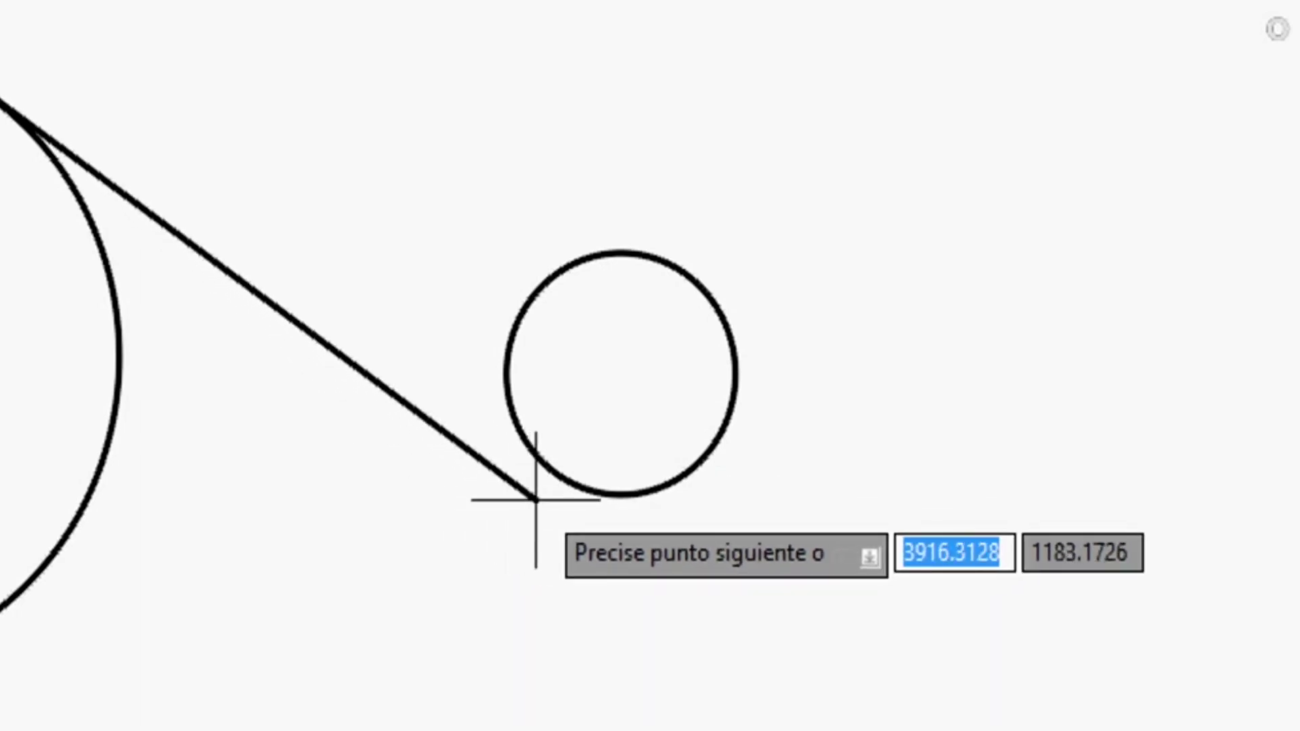
type("ta")
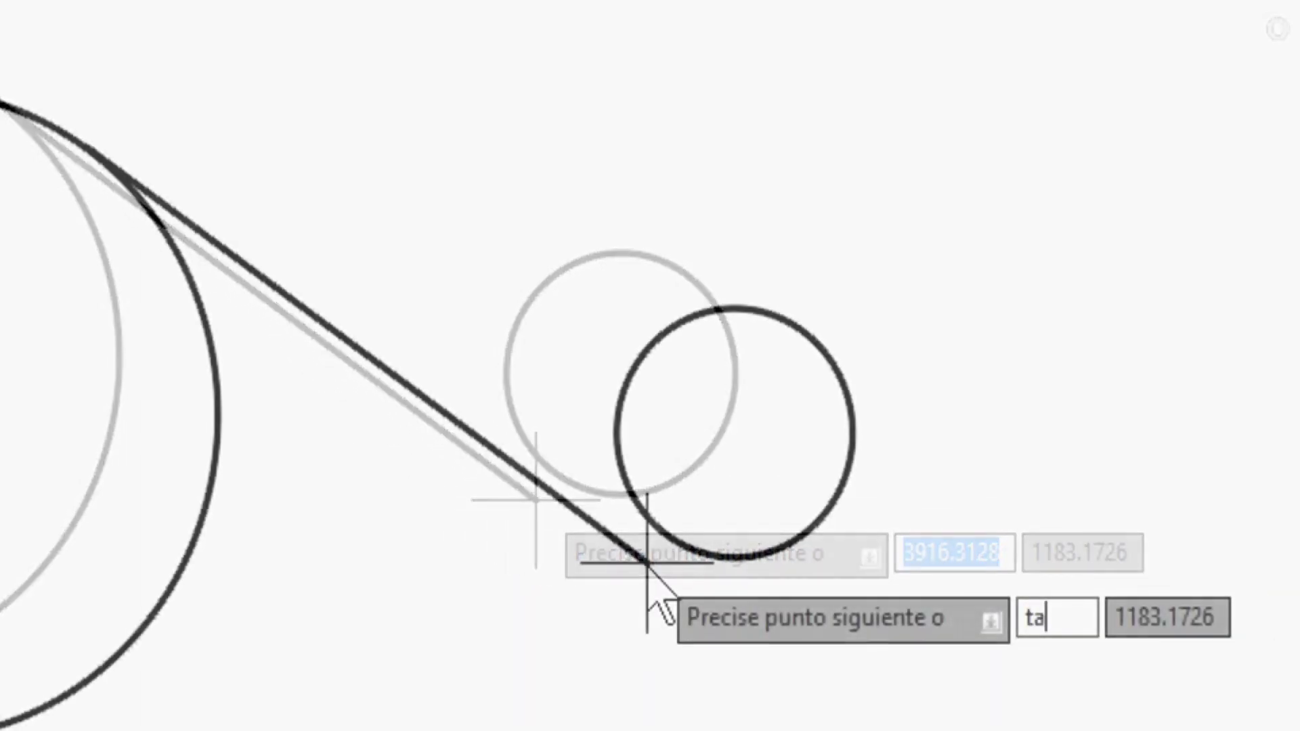
type("n")
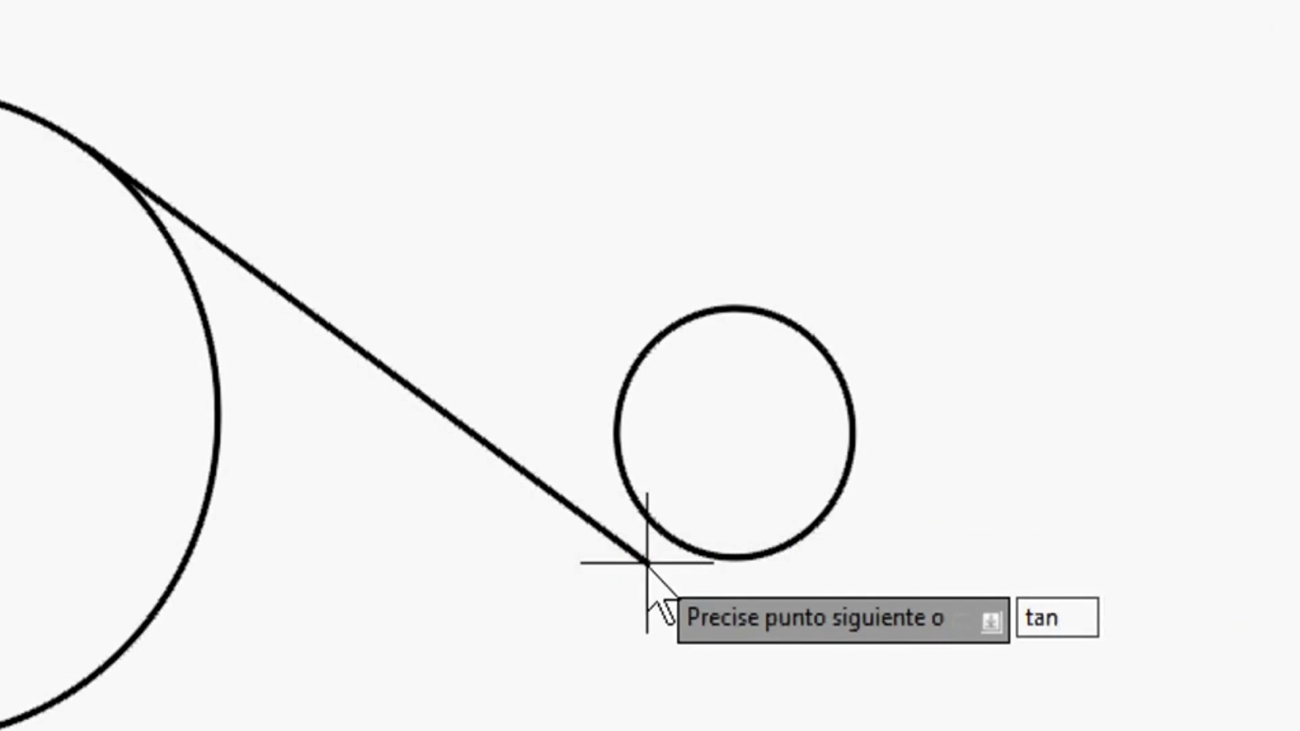
key("Return")
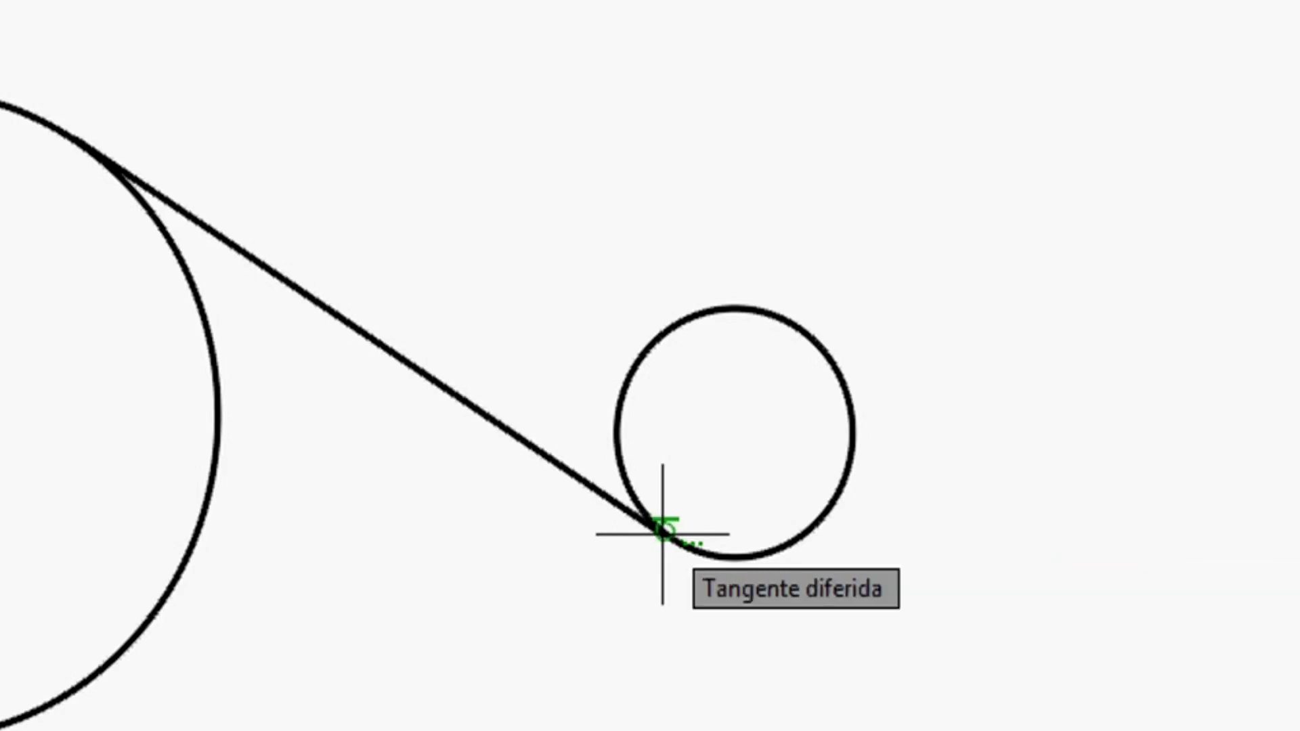
left_click(662, 534)
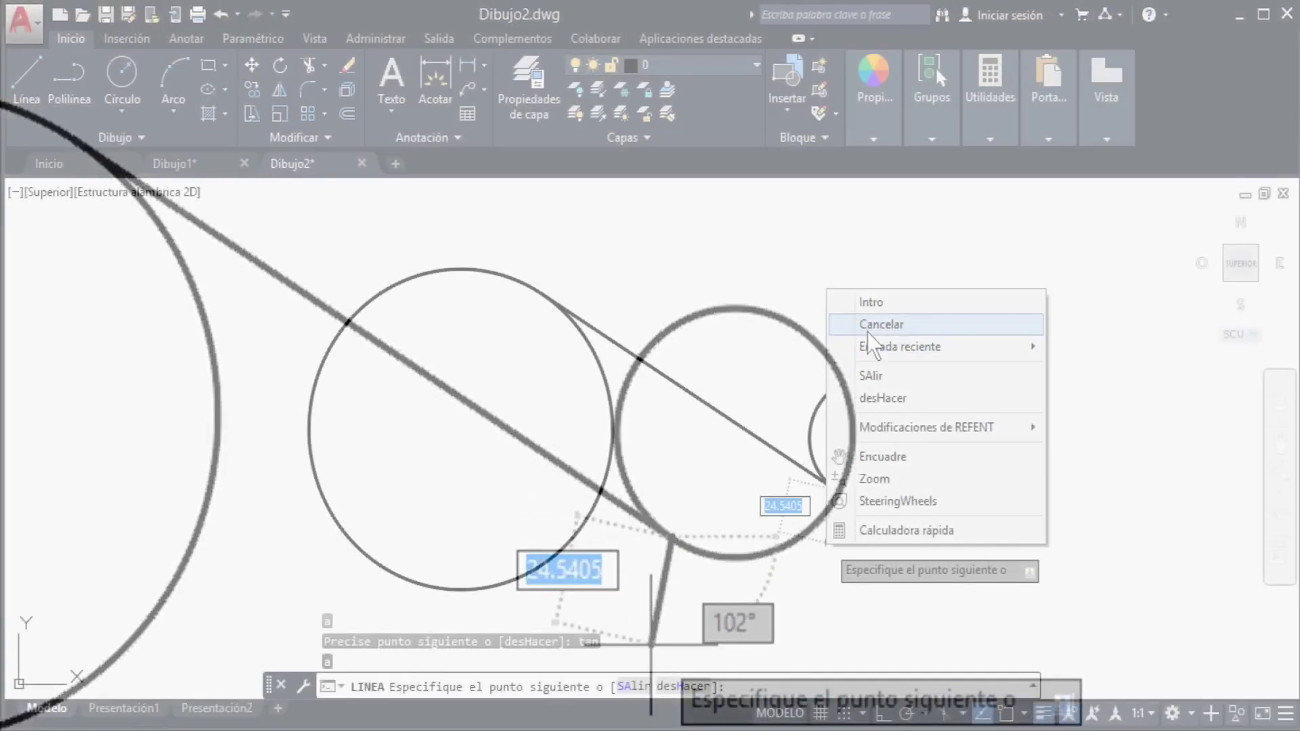
left_click(874, 325)
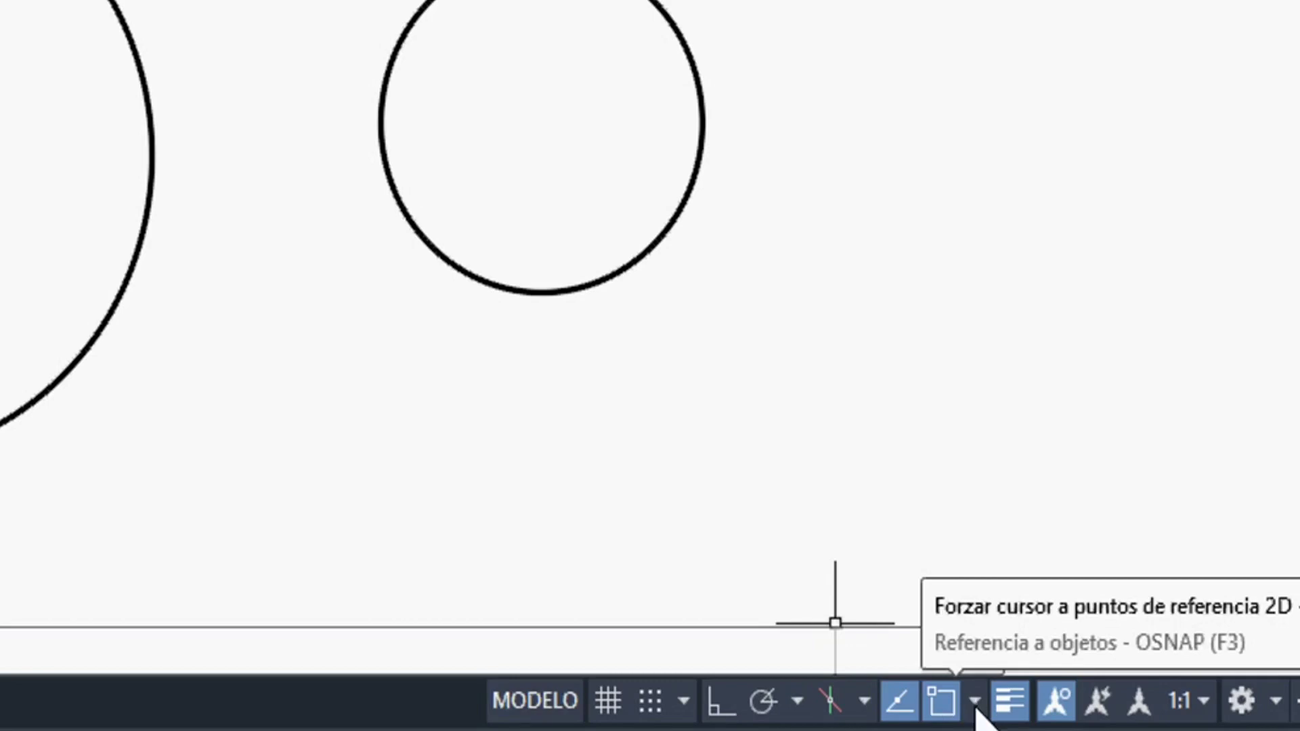
Step: In the OSNAP list, uncheck Punto final, Centro geométrico, Intersección and Inserción, leaving only Tangente
left_click(976, 703)
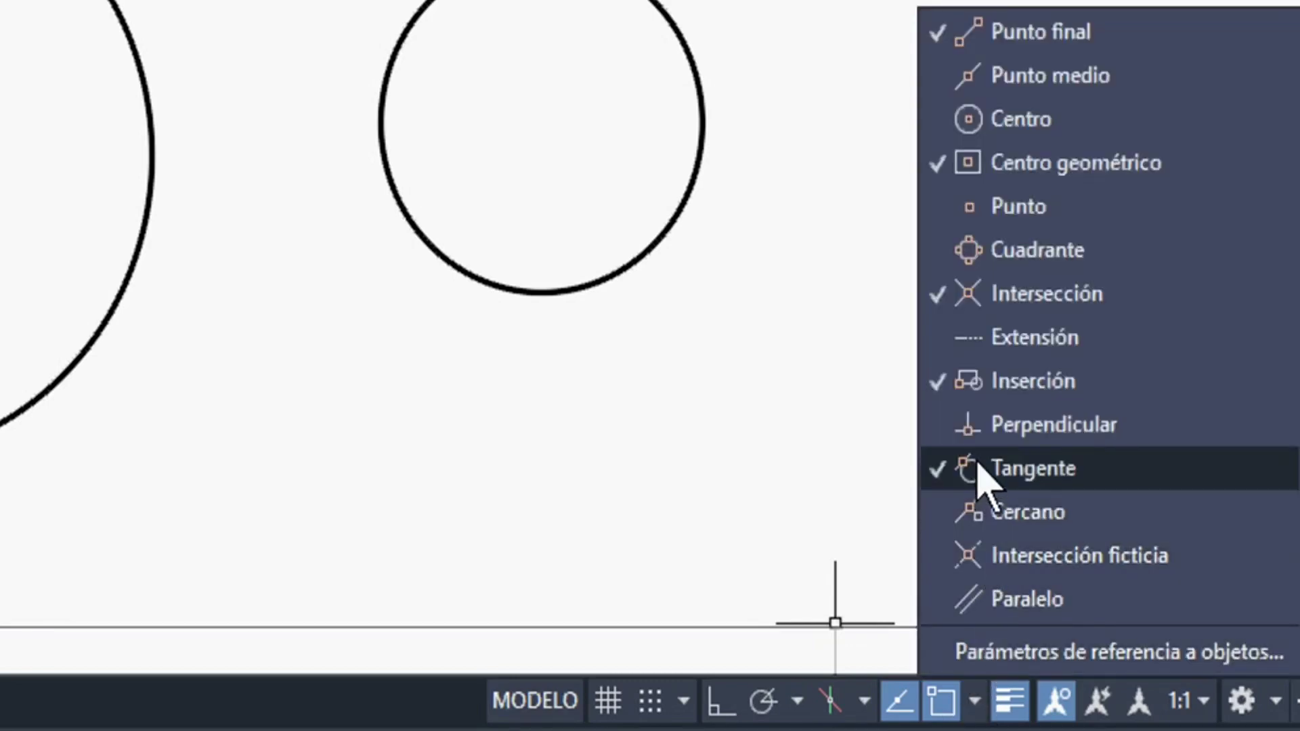
left_click(944, 469)
left_click(943, 381)
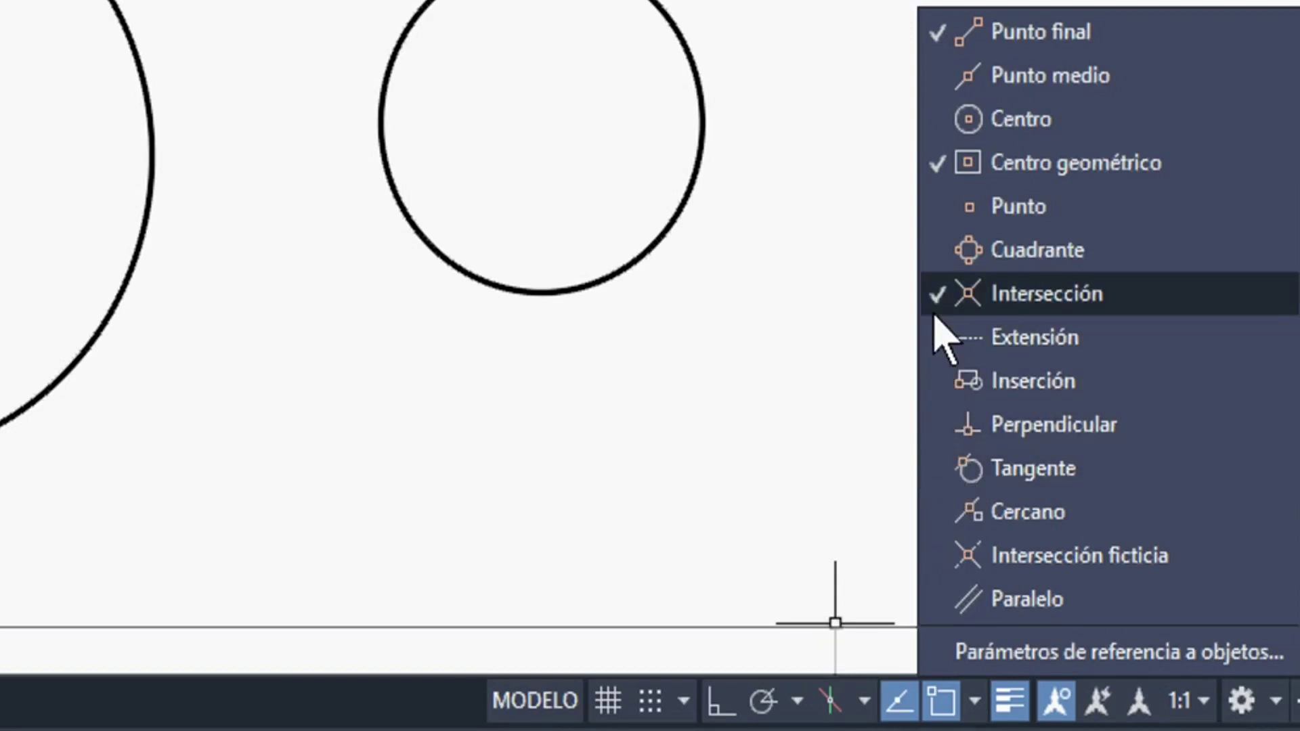
left_click(939, 293)
left_click(938, 163)
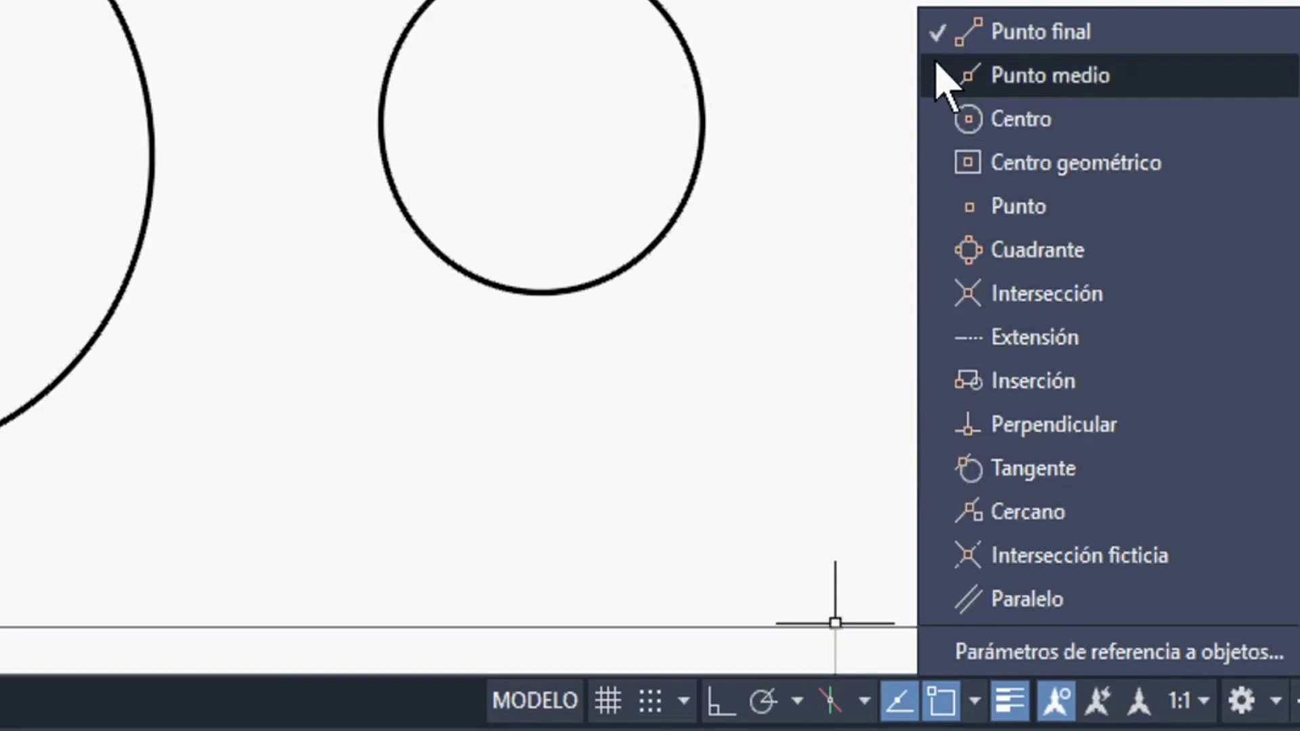
left_click(935, 31)
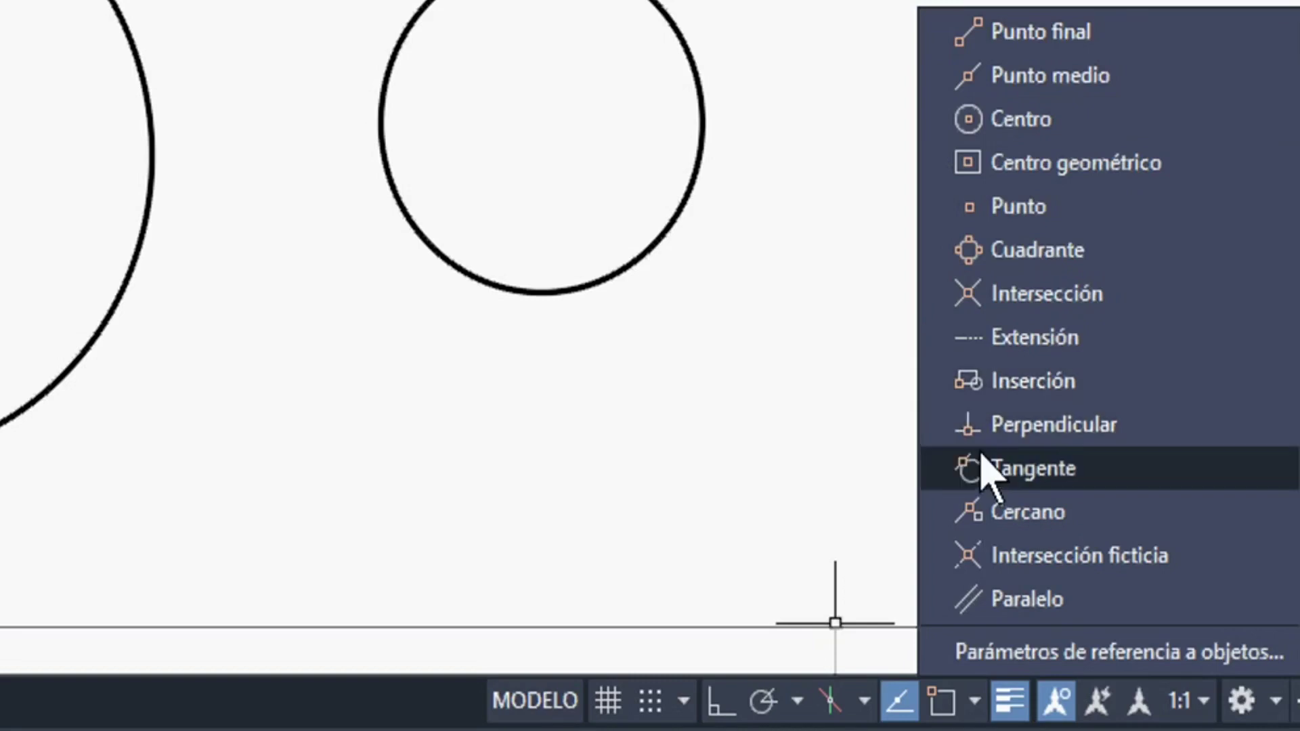
left_click(1011, 472)
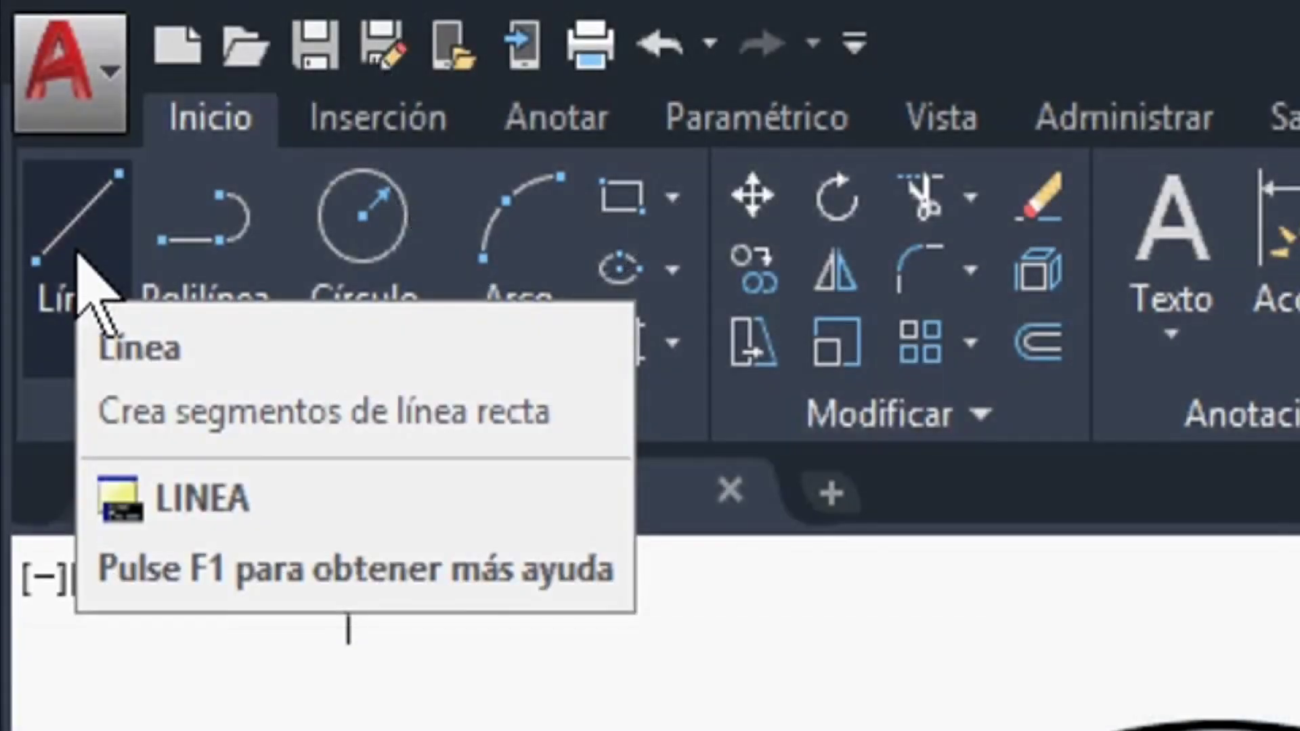
Step: Draw a line snapped tangent to the top of the large circle and the top of the small one
left_click(91, 292)
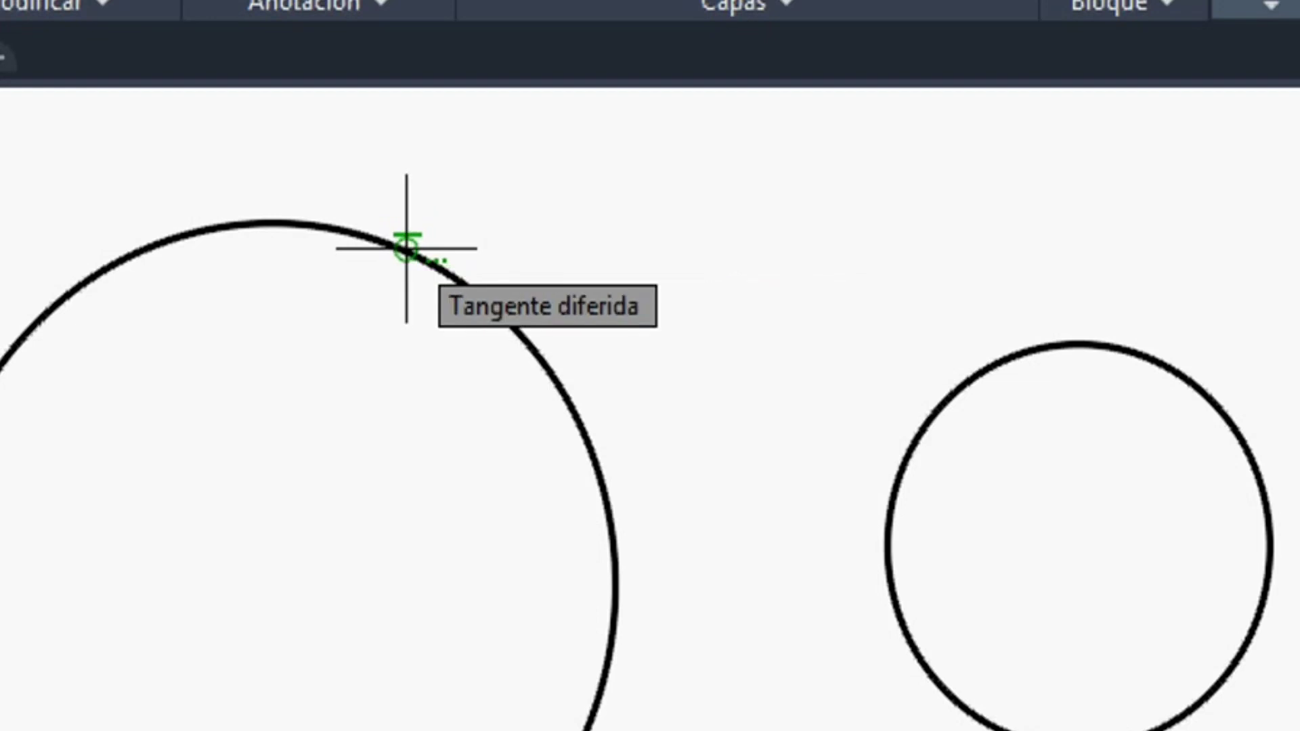
left_click(406, 248)
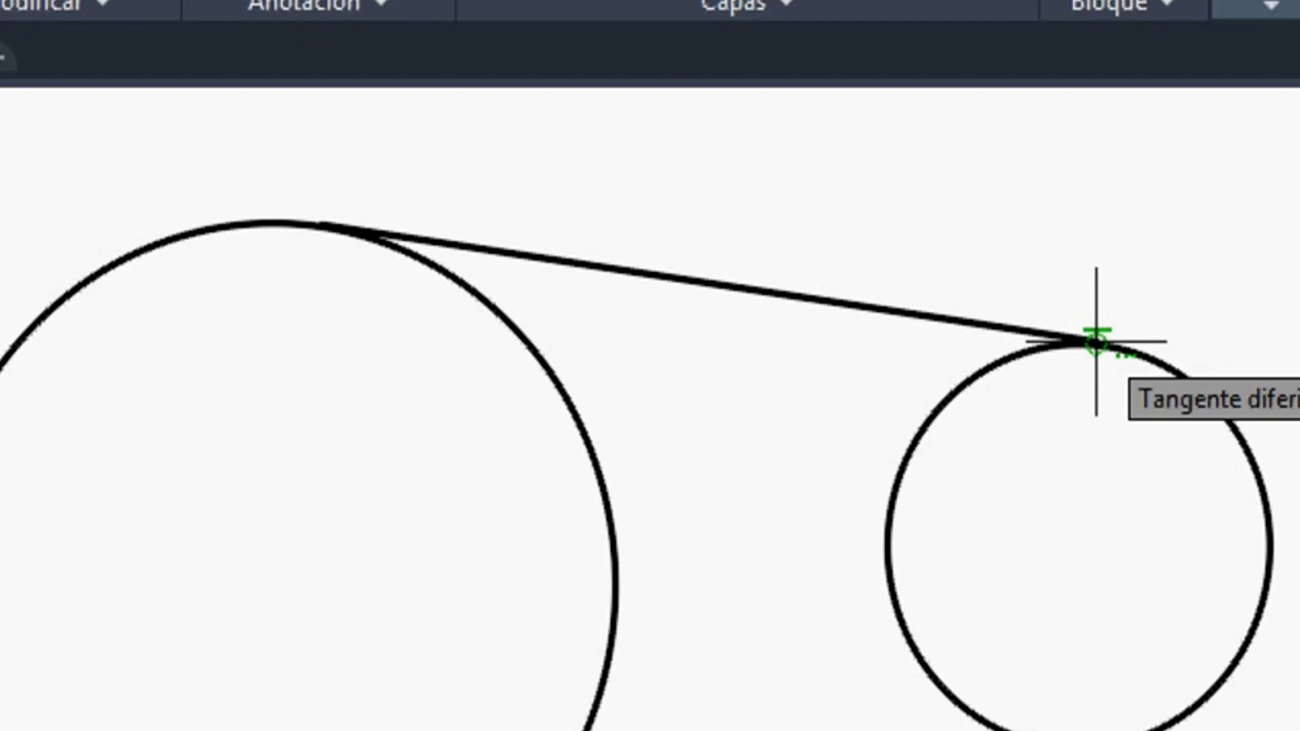
left_click(1096, 342)
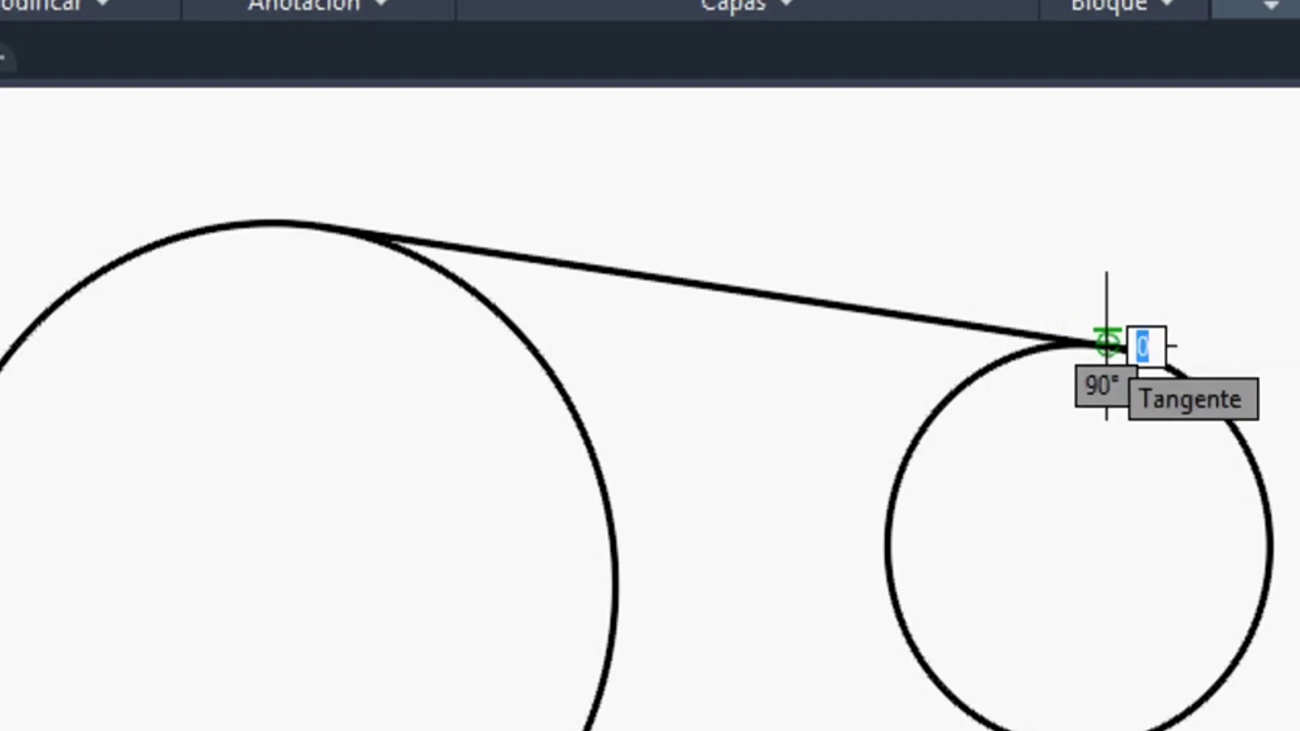
key("Escape")
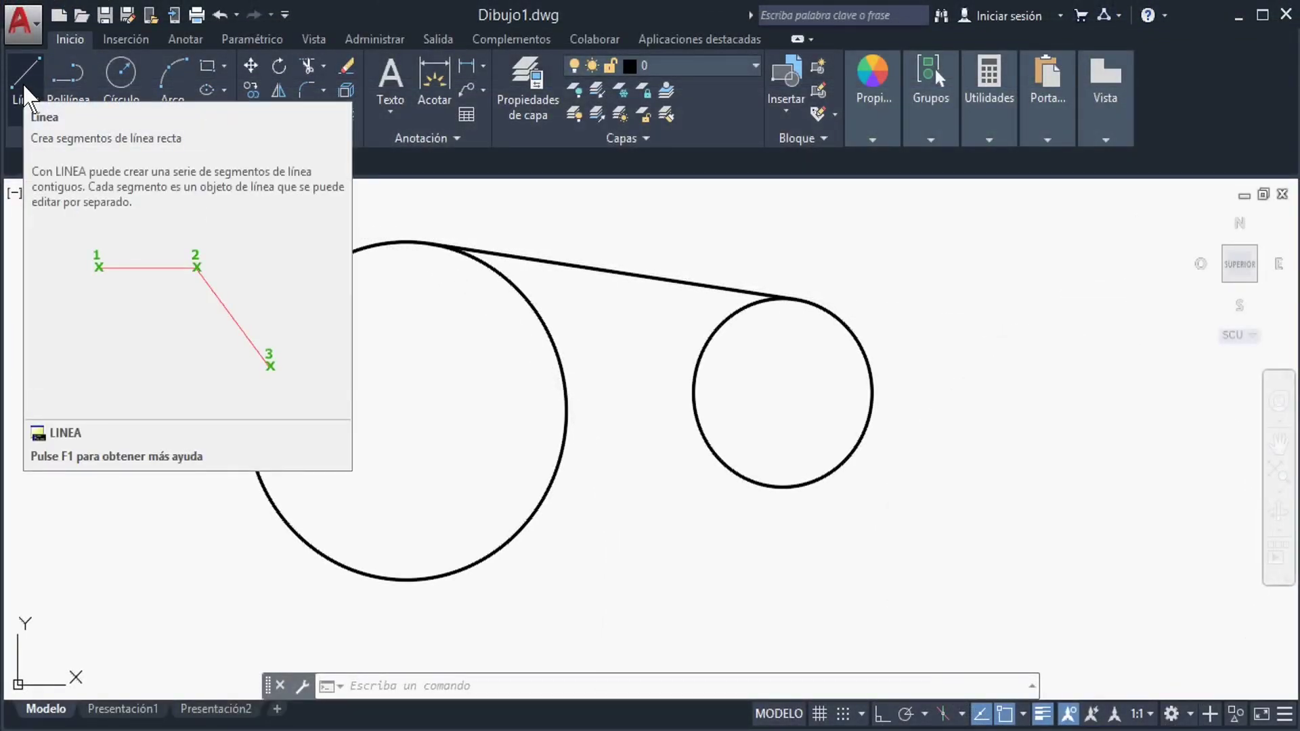
Step: Draw a crossing line tangent to the large circle's lower right and the small circle's upper left
left_click(25, 95)
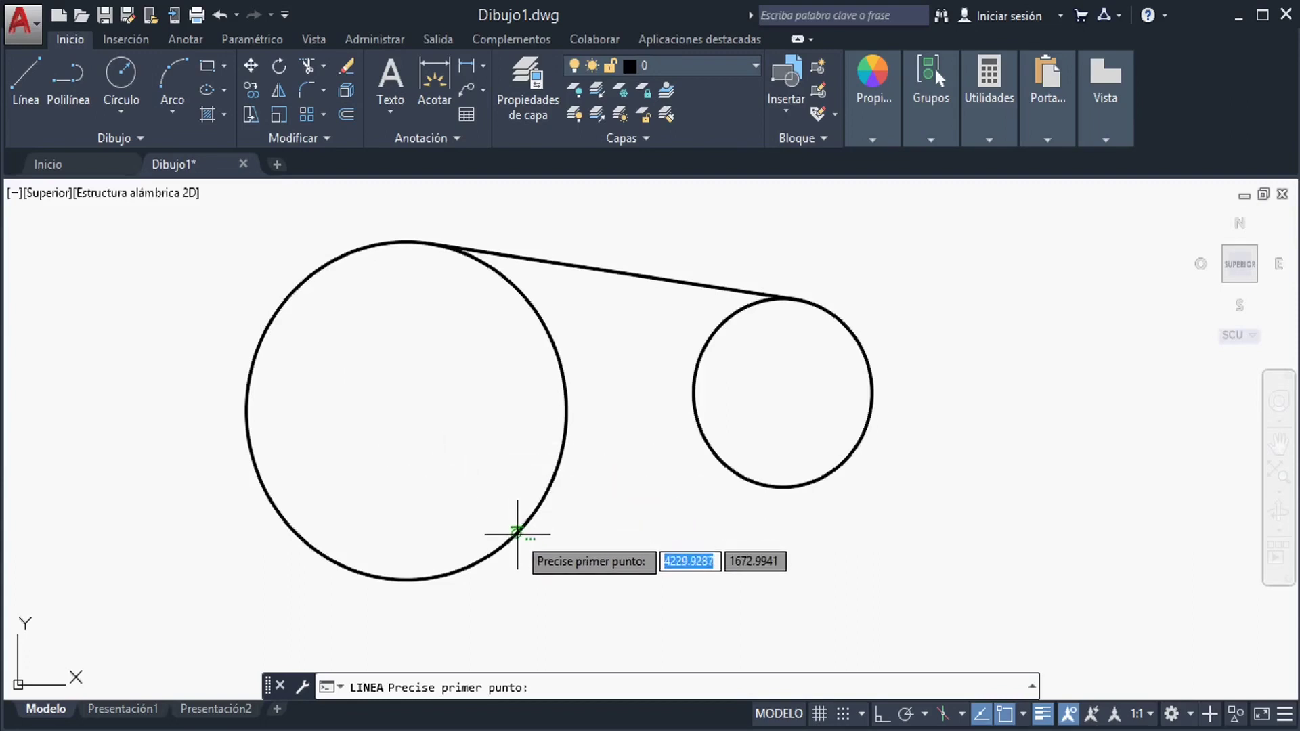
left_click(517, 535)
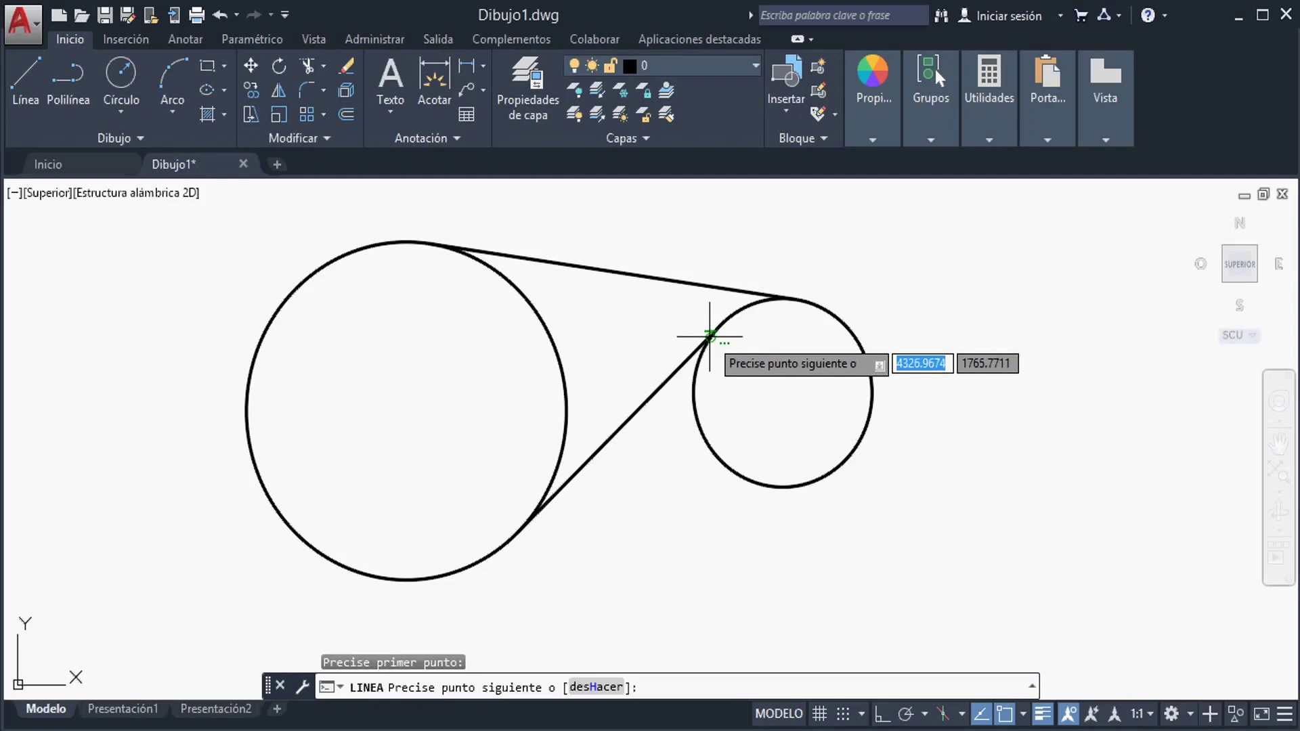
left_click(710, 335)
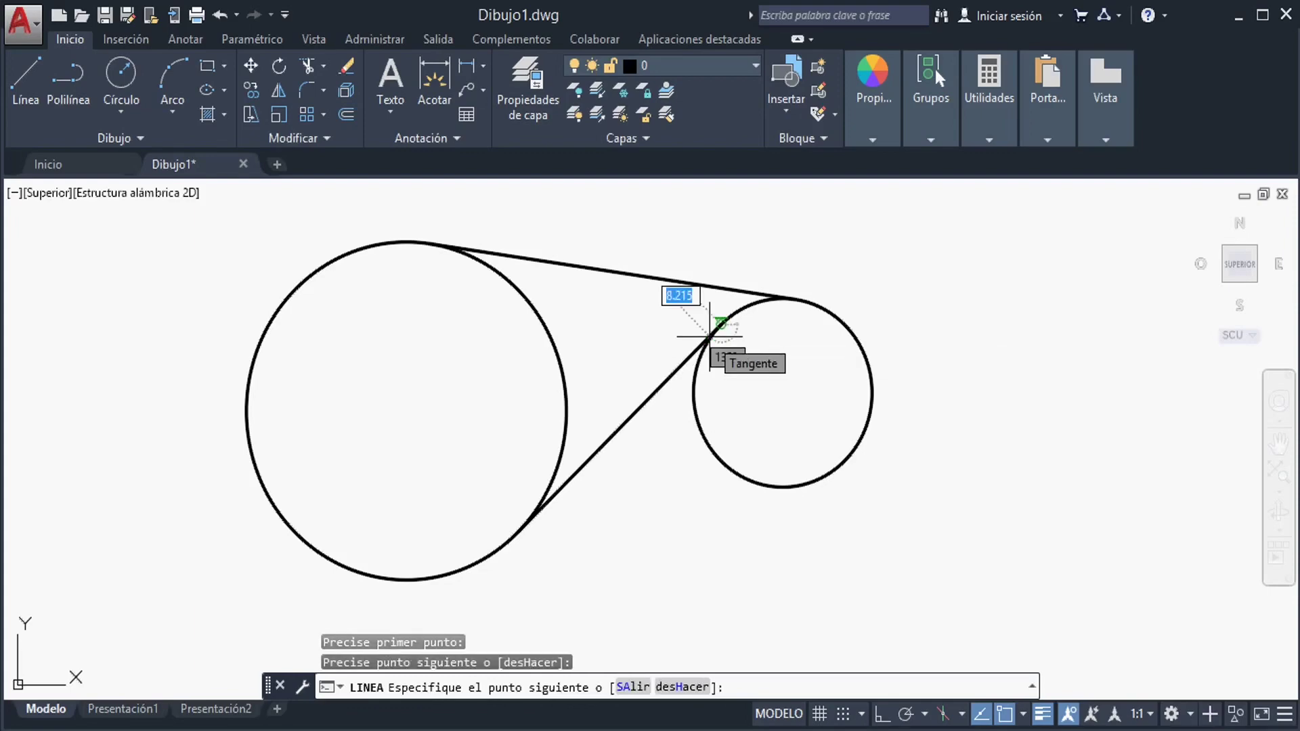
right_click(710, 335)
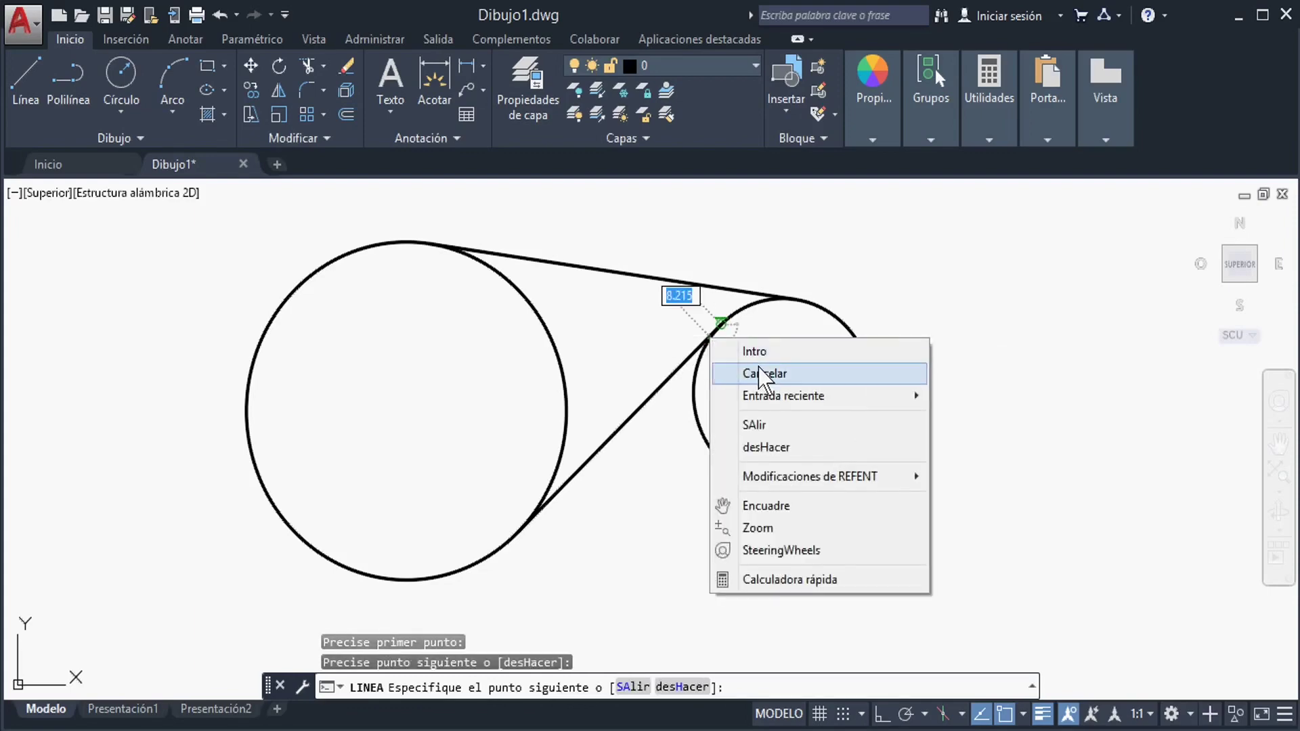
left_click(762, 372)
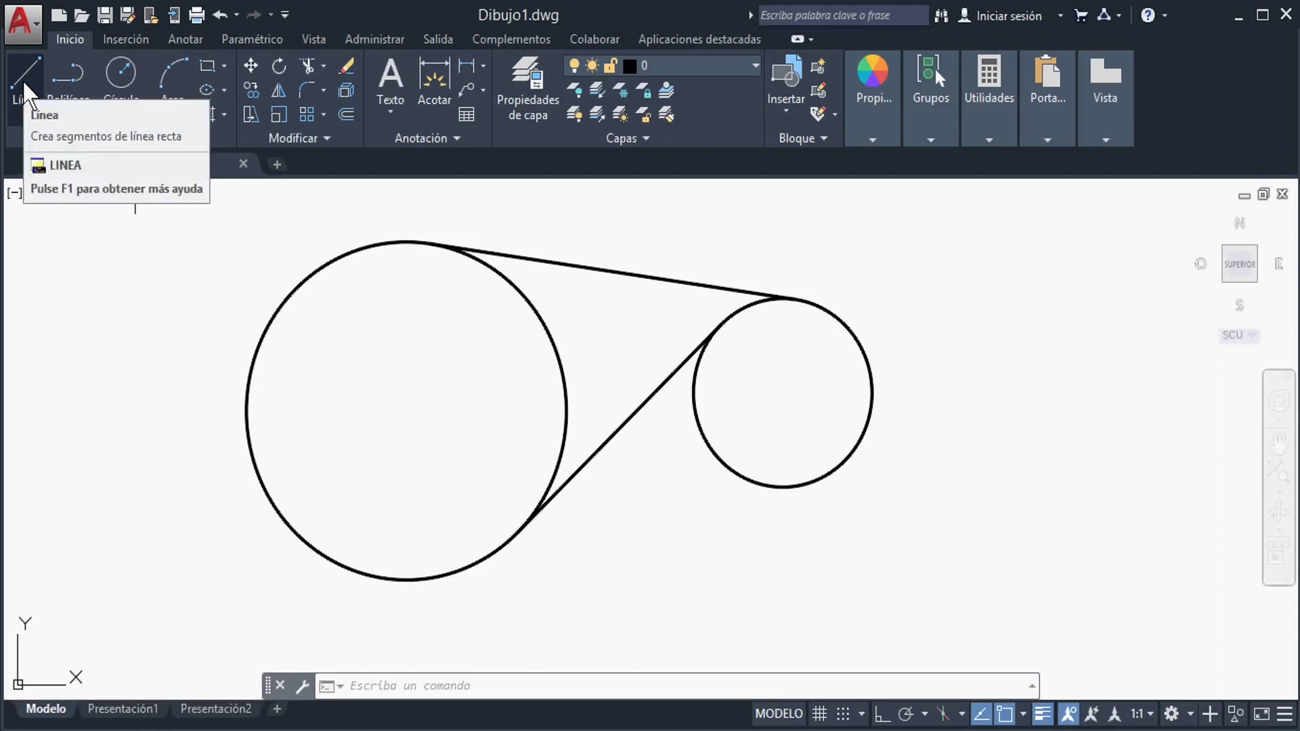
Step: Draw a line snapped tangent to the bottom of the large circle and the bottom of the small one
left_click(23, 83)
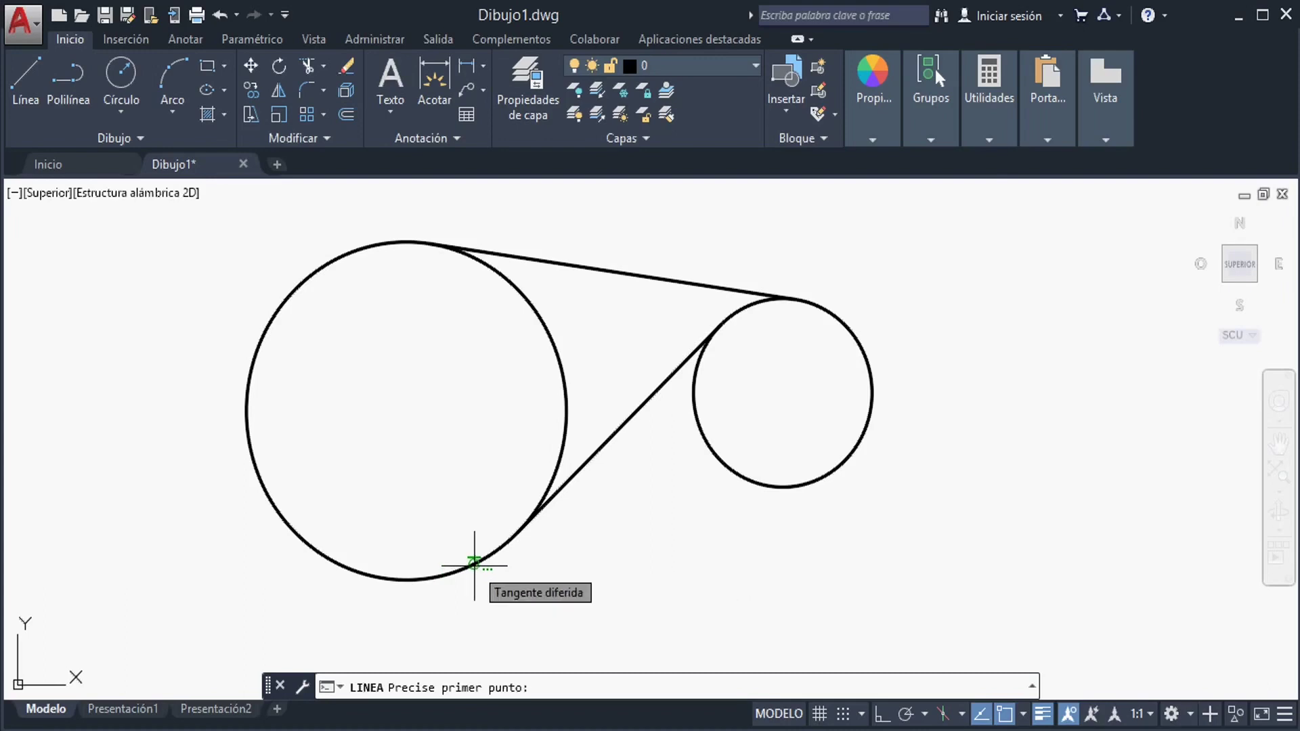
left_click(474, 564)
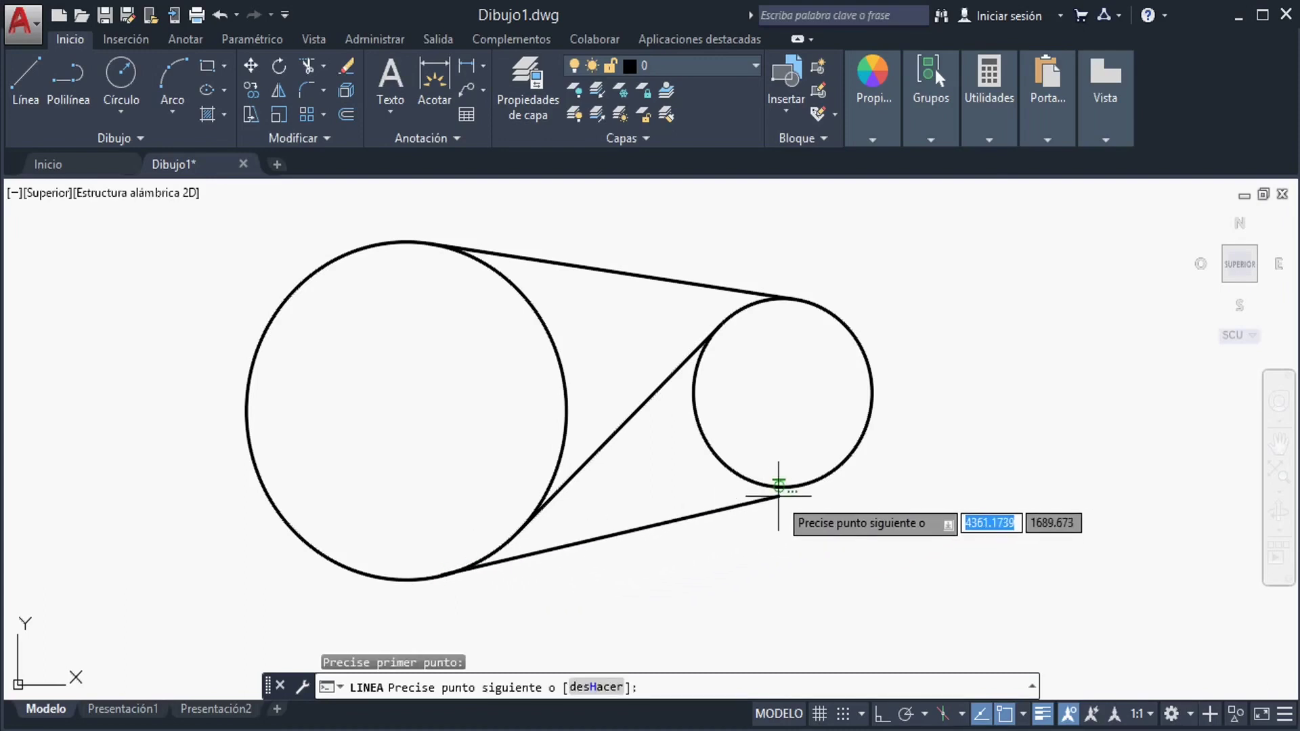
left_click(793, 487)
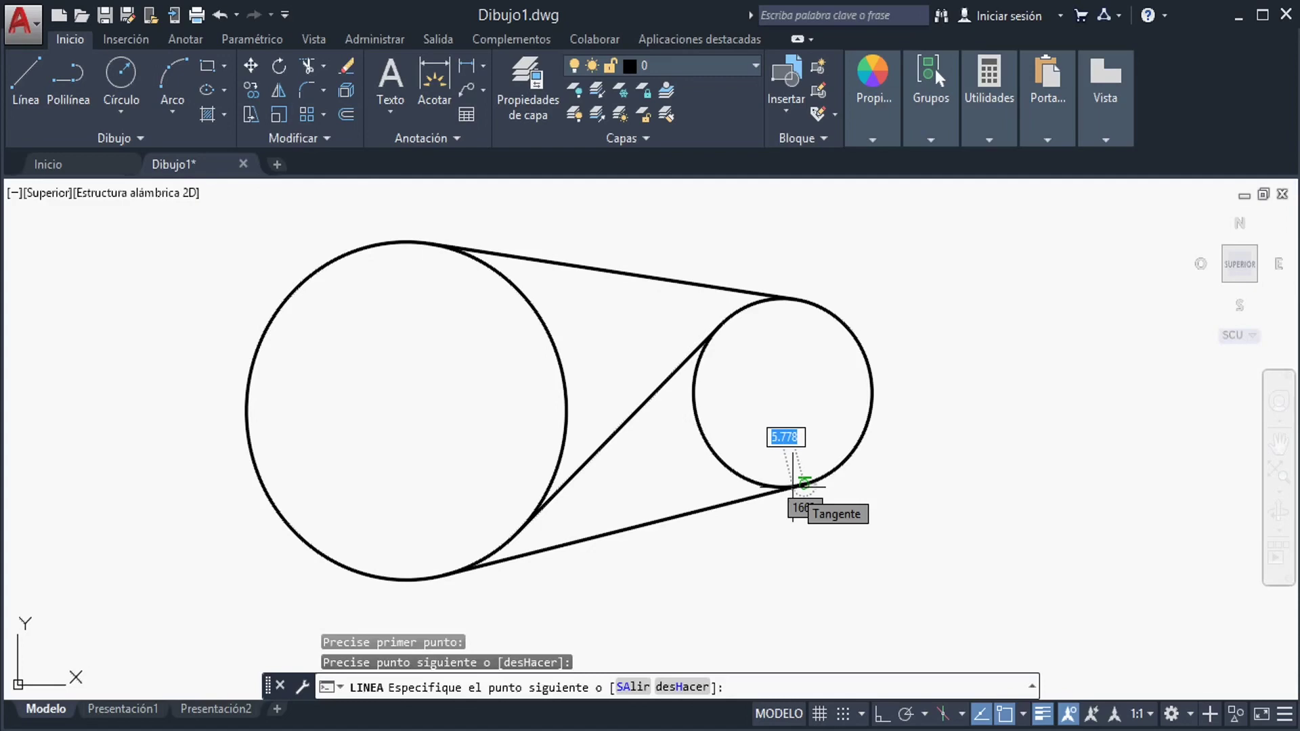
key("Escape")
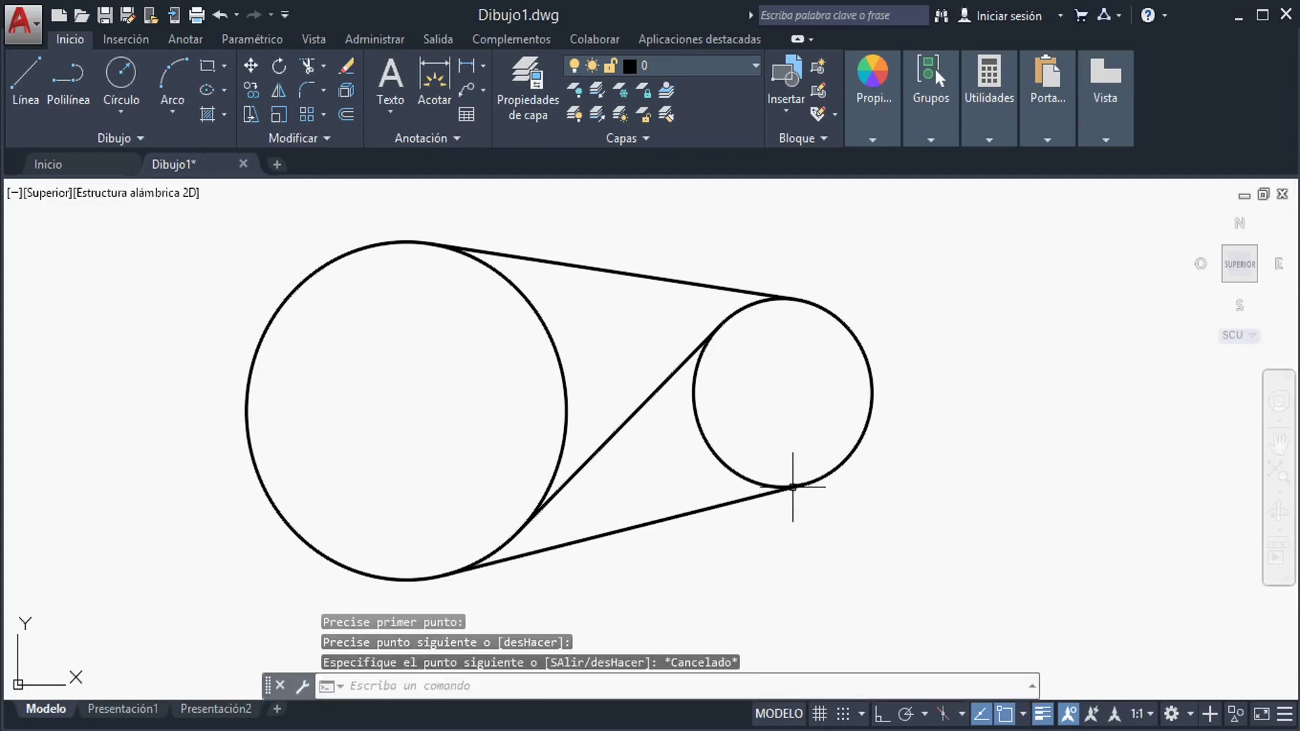